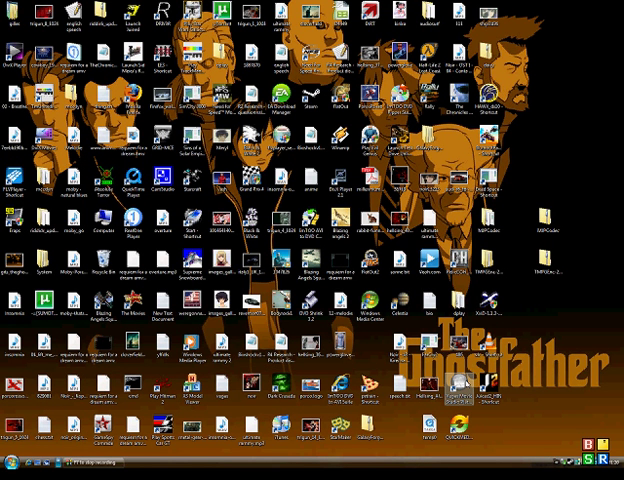
# Launch Vegas Movie Studio Platinum 9.0 from its desktop shortcut.
pyautogui.click(459, 386)
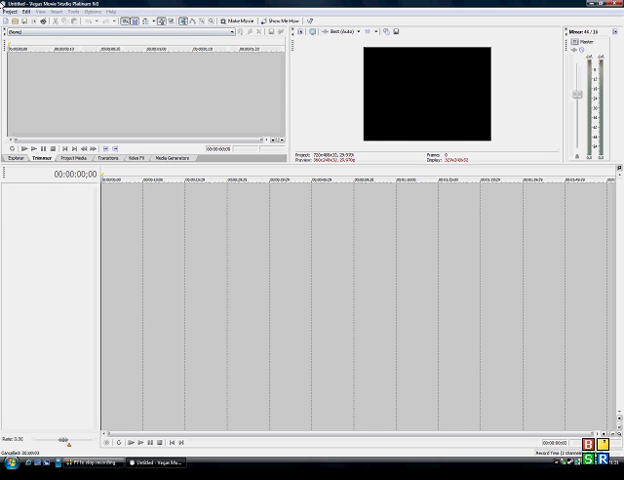
# Reopen the recent 'requiem for a dream amv' project.
pyautogui.click(8, 11)
pyautogui.click(100, 199)
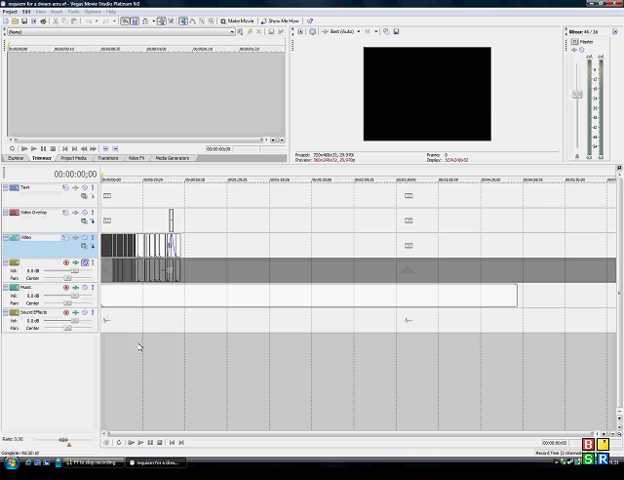
pyautogui.press('space')
pyautogui.scroll(2, 150, 345)
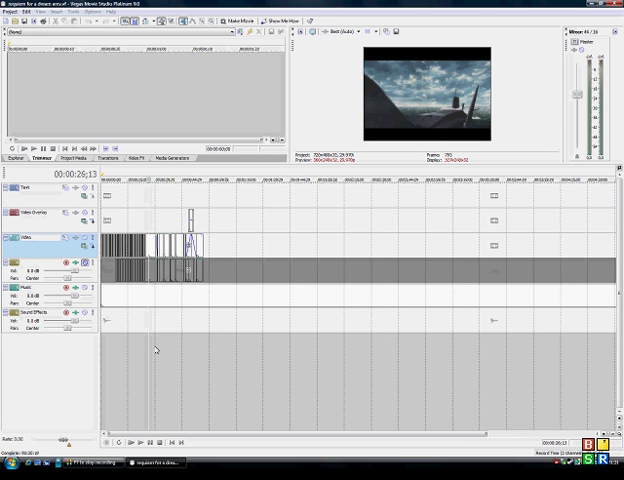
pyautogui.scroll(2, 160, 345)
pyautogui.scroll(2, 200, 342)
pyautogui.scroll(2, 241, 341)
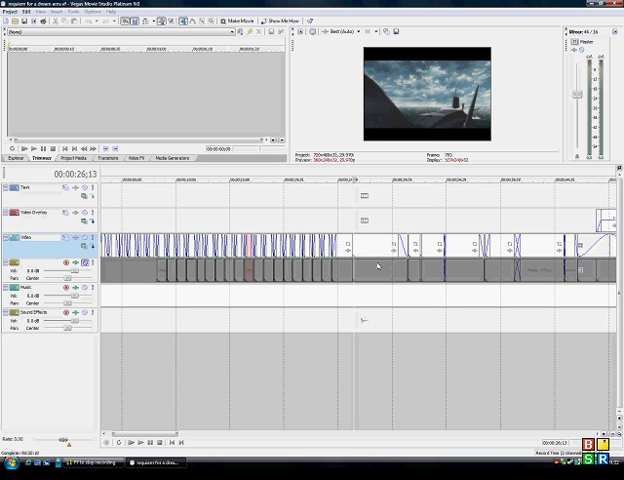
pyautogui.moveTo(352, 250); pyautogui.dragTo(393, 248)
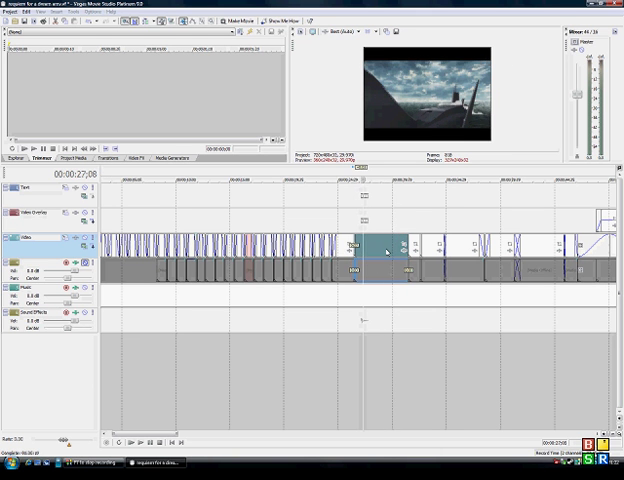
pyautogui.click(387, 250)
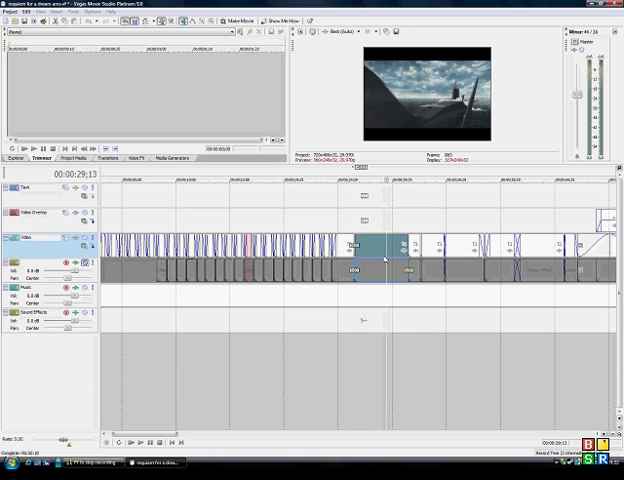
pyautogui.press('Delete')
# Set the playhead to 00:00:28;09 and restore clip thumbnails and waveforms.
pyautogui.click(356, 364)
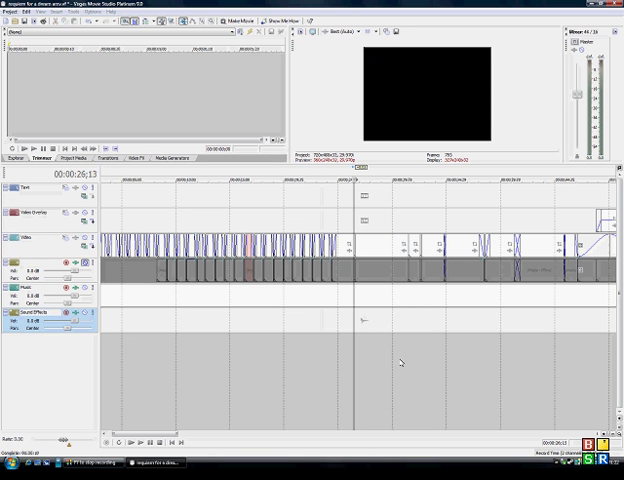
pyautogui.click(402, 362)
pyautogui.click(375, 360)
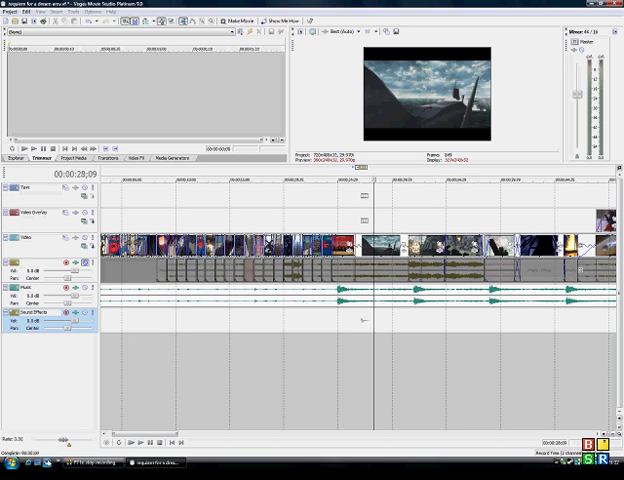
# Open VTS_03_1.VOB from Project Media in the Trimmer.
pyautogui.click(74, 158)
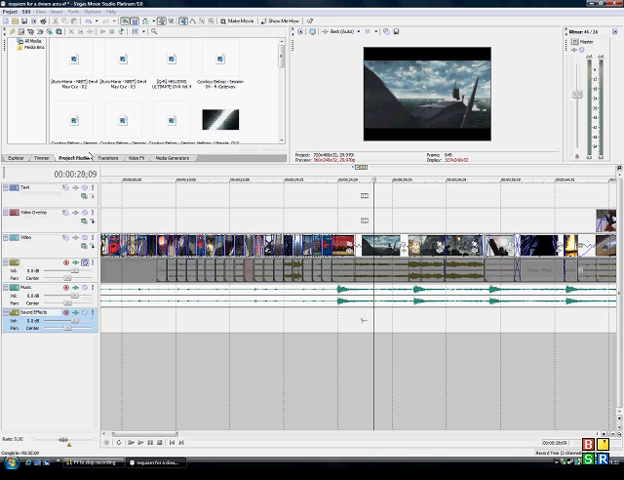
pyautogui.moveTo(281, 50); pyautogui.dragTo(280, 126)
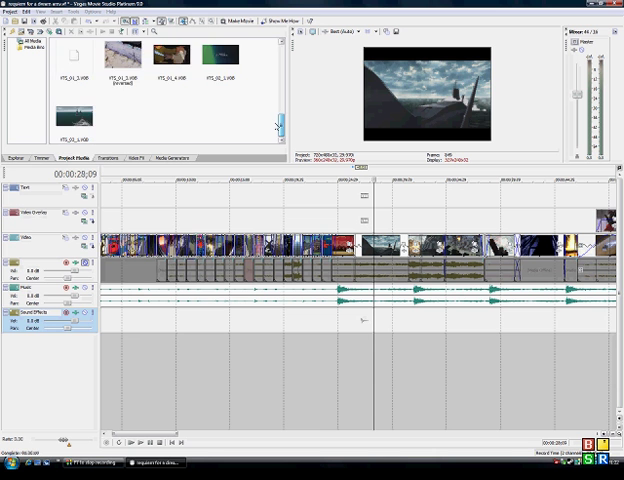
pyautogui.scroll(-2, 150, 90)
pyautogui.click(75, 117)
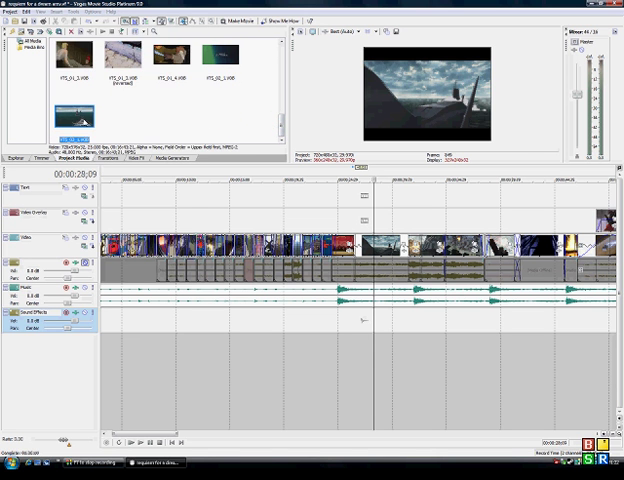
pyautogui.rightClick(82, 121)
pyautogui.click(100, 124)
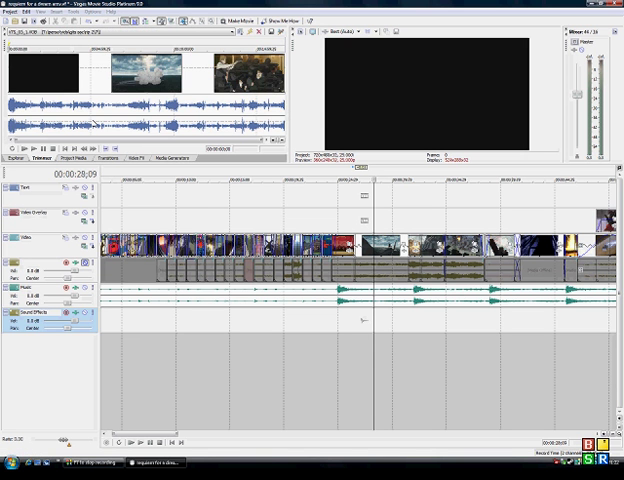
# Scrub through the VTS_03_1.VOB footage in the trimmer to preview frames.
pyautogui.click(120, 115)
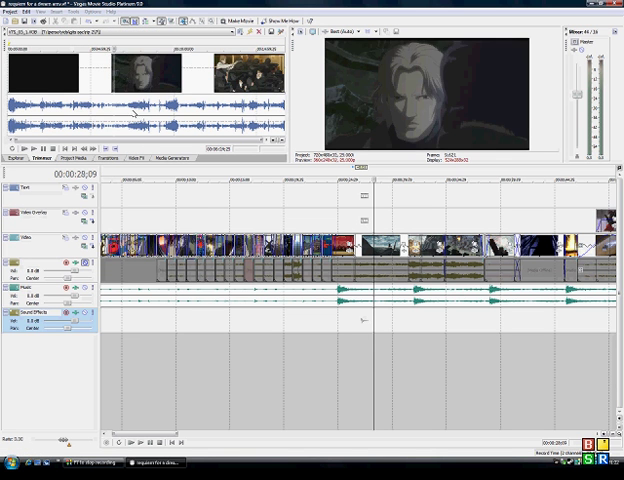
pyautogui.moveTo(133, 112)
pyautogui.mouseDown()
pyautogui.moveTo(153, 110)
pyautogui.moveTo(145, 110)
pyautogui.mouseUp()
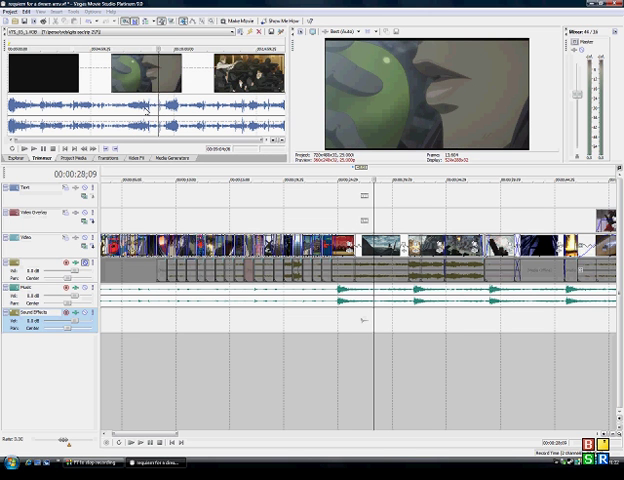
pyautogui.moveTo(145, 110); pyautogui.dragTo(148, 118)
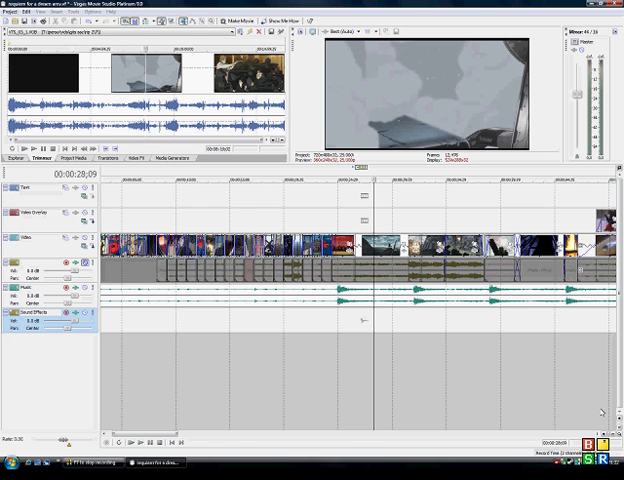
pyautogui.scroll(3, 586, 246)
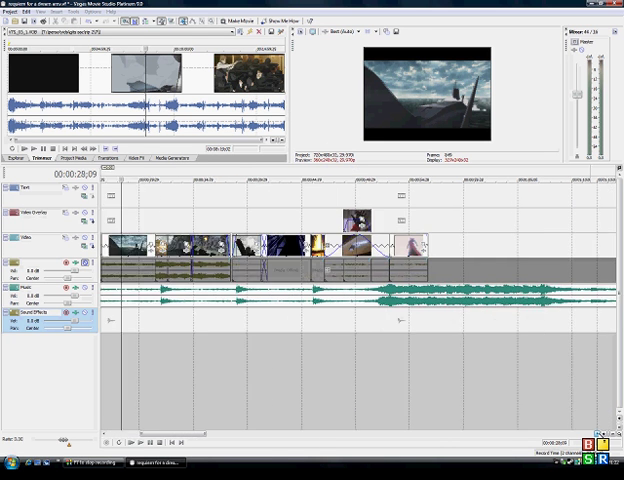
pyautogui.scroll(3, 586, 246)
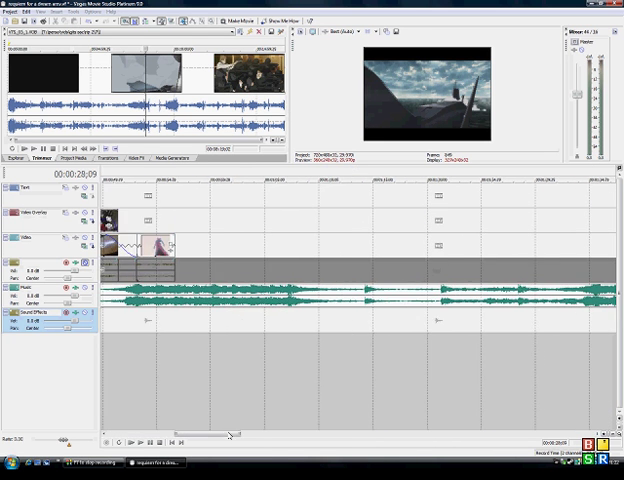
pyautogui.moveTo(215, 436)
pyautogui.mouseDown()
pyautogui.moveTo(228, 437)
pyautogui.moveTo(115, 437)
pyautogui.mouseUp()
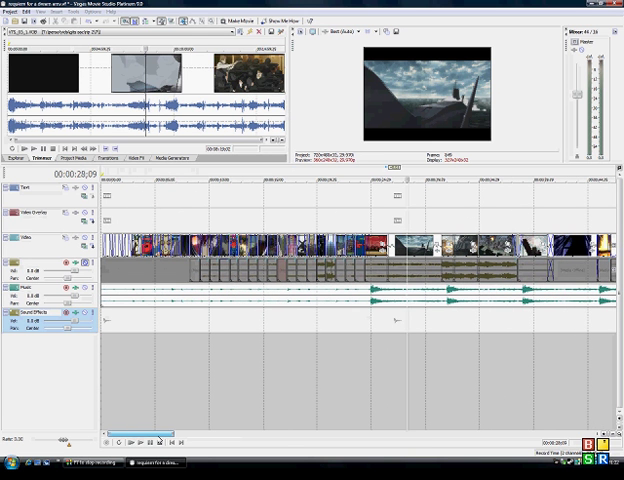